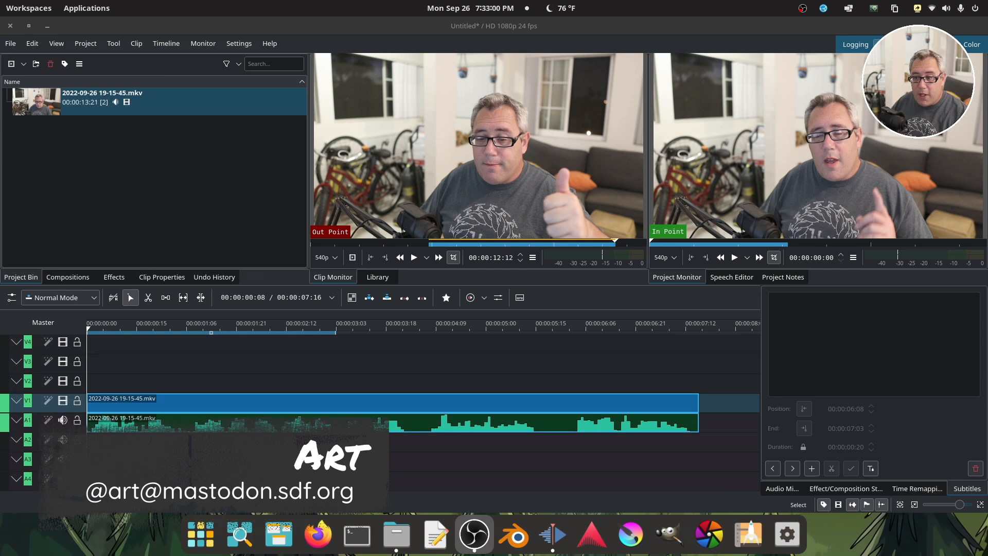
Play the timeline clip through from the beginning in the project monitor.
{"action": "left_click_drag", "start_coordinate": [148, 329], "coordinate": [86, 330]}
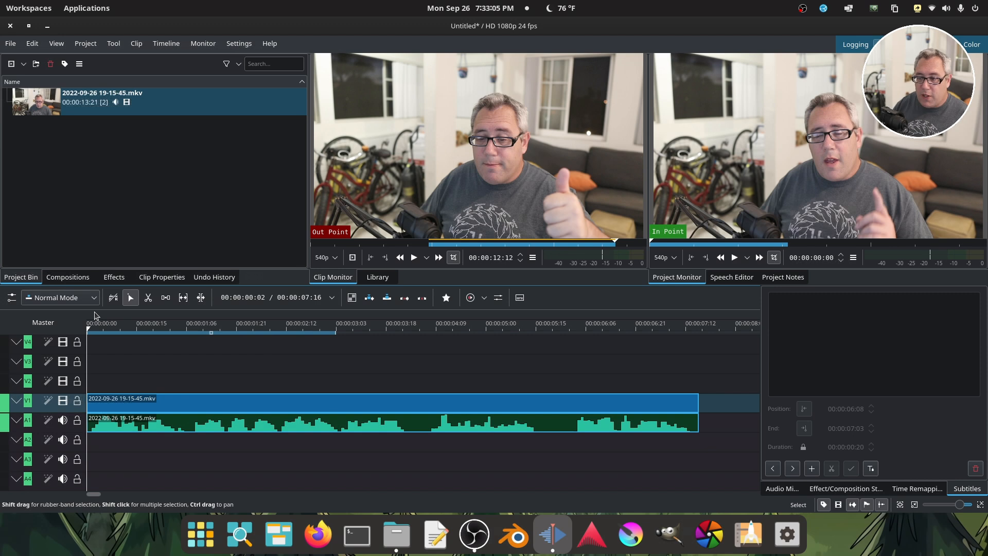
{"action": "left_click", "coordinate": [735, 258]}
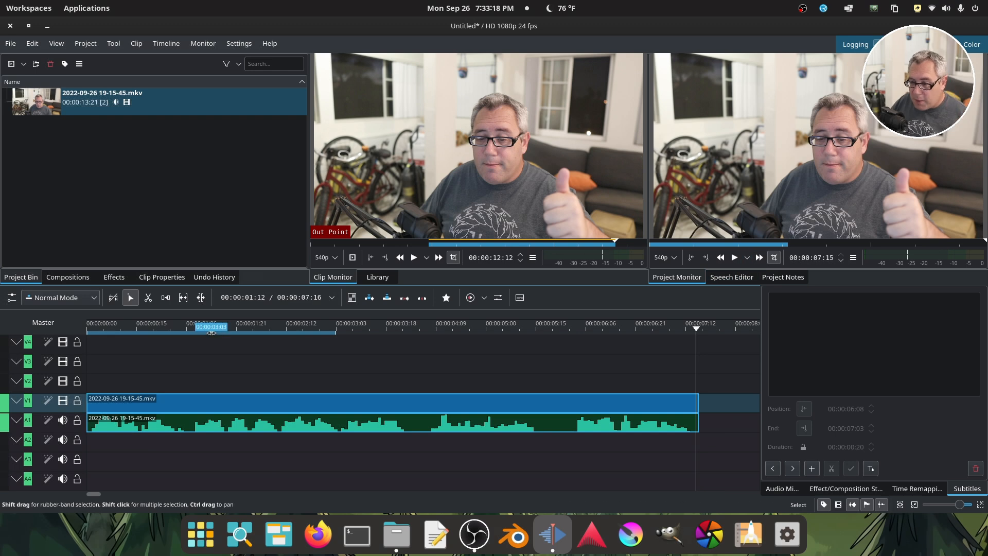
Extend the timeline zone from the start of the clip to its end so it covers the whole clip.
{"action": "left_click_drag", "start_coordinate": [222, 330], "coordinate": [278, 338]}
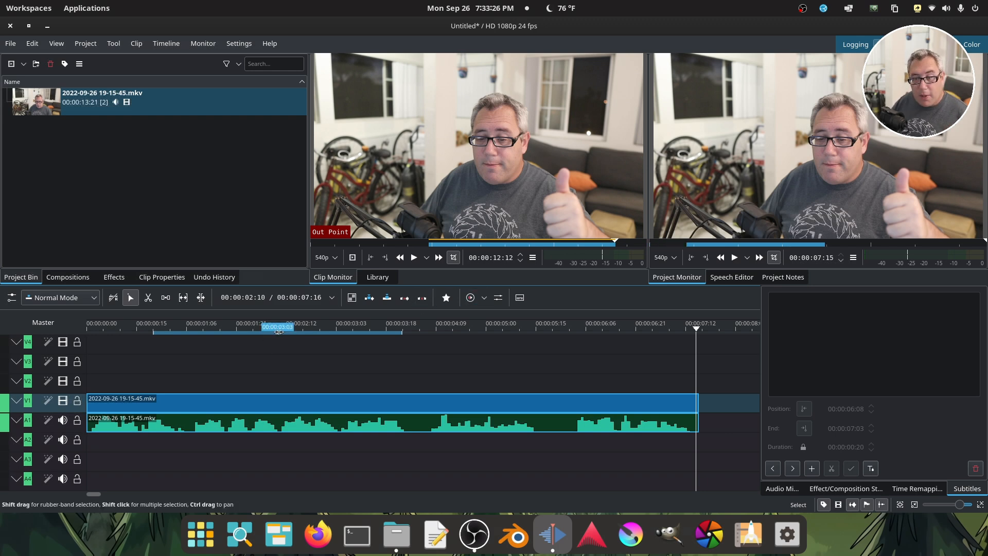
{"action": "left_click_drag", "start_coordinate": [276, 332], "coordinate": [210, 332]}
{"action": "left_click_drag", "start_coordinate": [336, 332], "coordinate": [696, 334]}
Show the subtitle track above the video tracks on the timeline.
{"action": "left_click", "coordinate": [91, 47]}
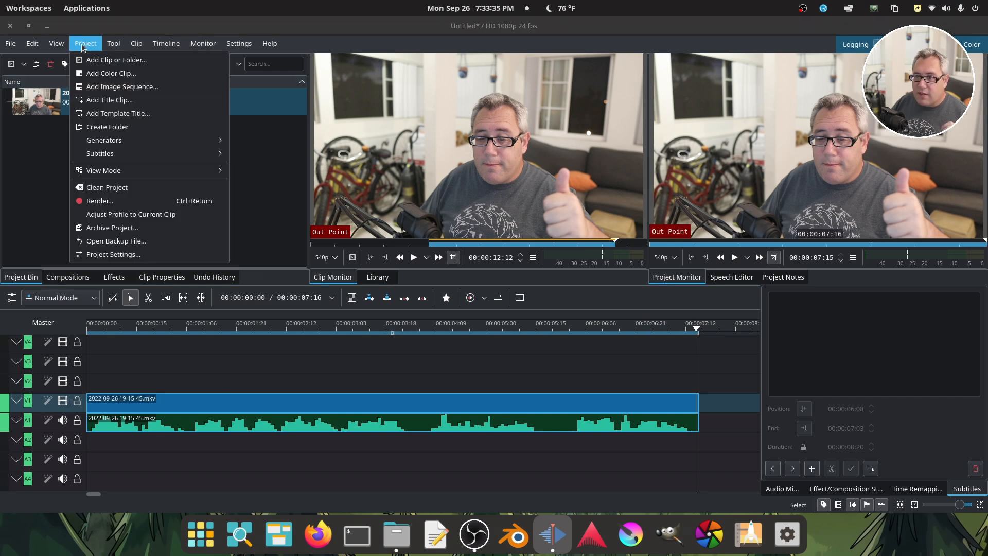
{"action": "mouse_move", "coordinate": [155, 149]}
{"action": "left_click", "coordinate": [264, 163]}
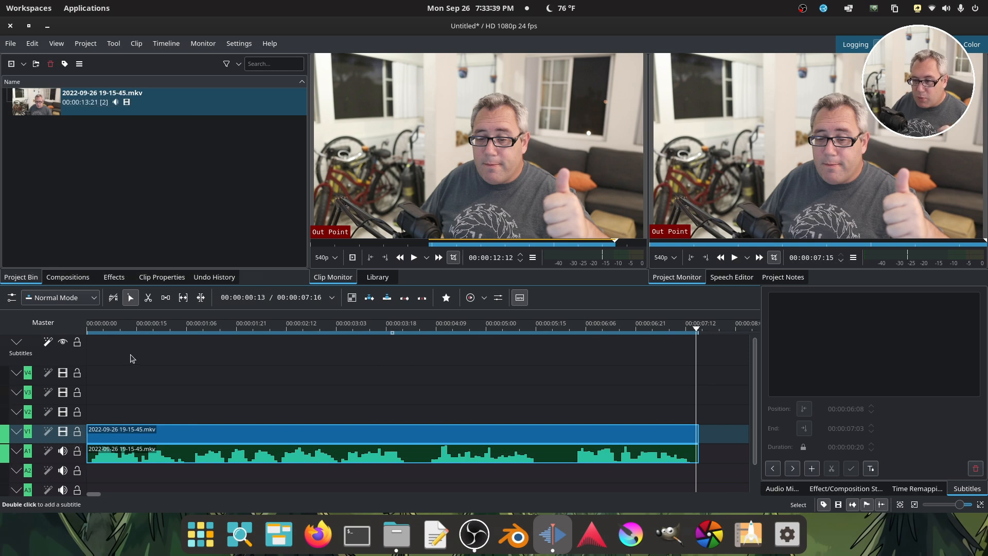
Add a manual subtitle at about 00:00:01:13 on the subtitle track with the text "New Text Here".
{"action": "left_click", "coordinate": [202, 353]}
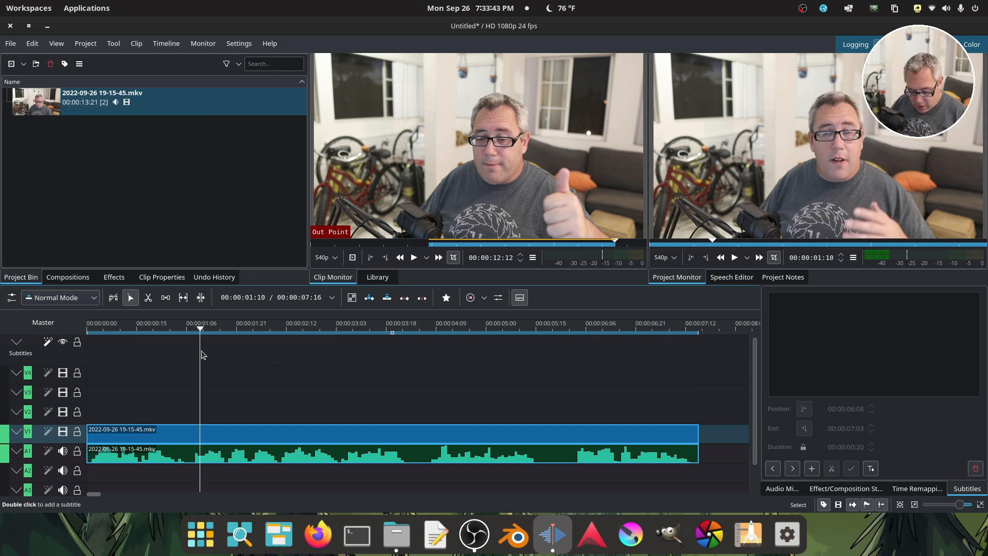
{"action": "key", "text": "ctrl+a"}
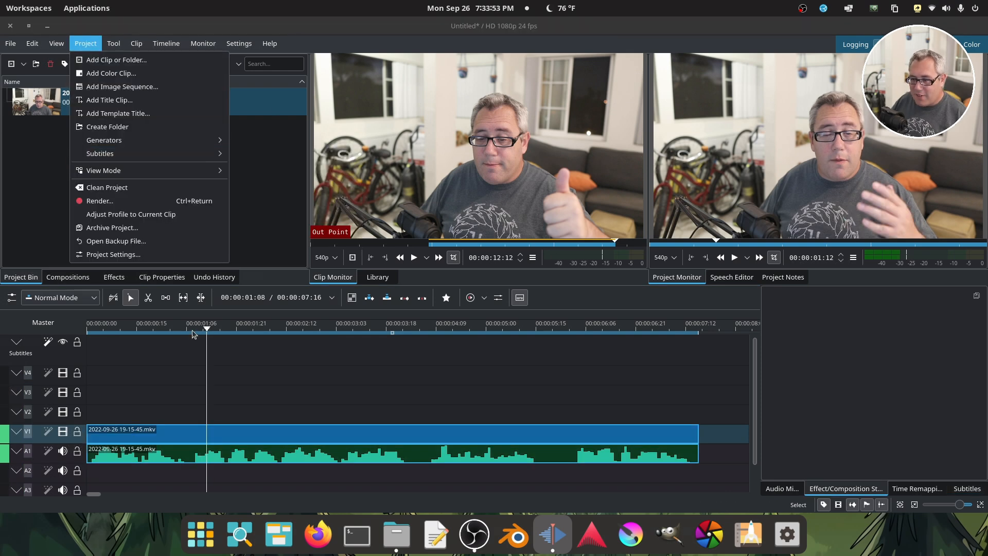
{"action": "left_click", "coordinate": [185, 355]}
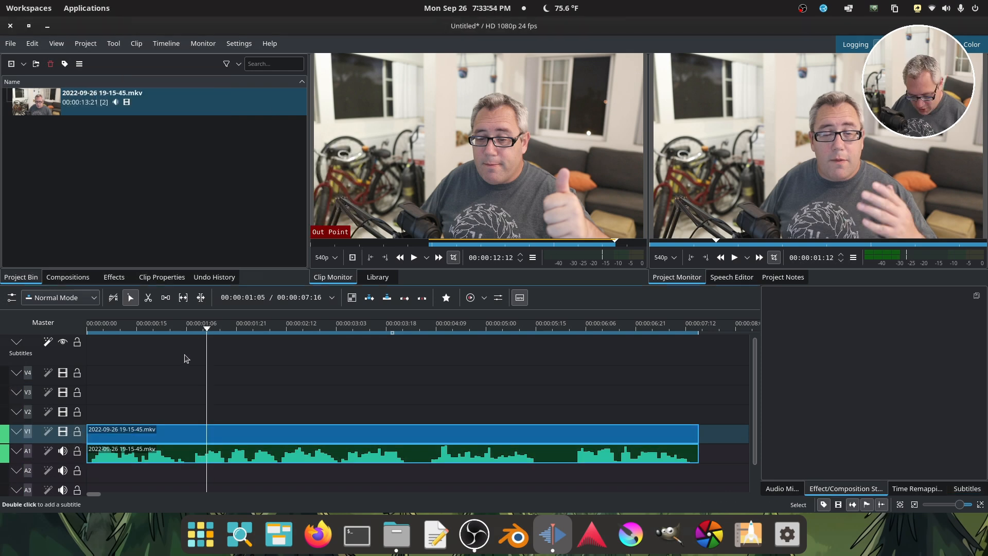
{"action": "double_click", "coordinate": [186, 359]}
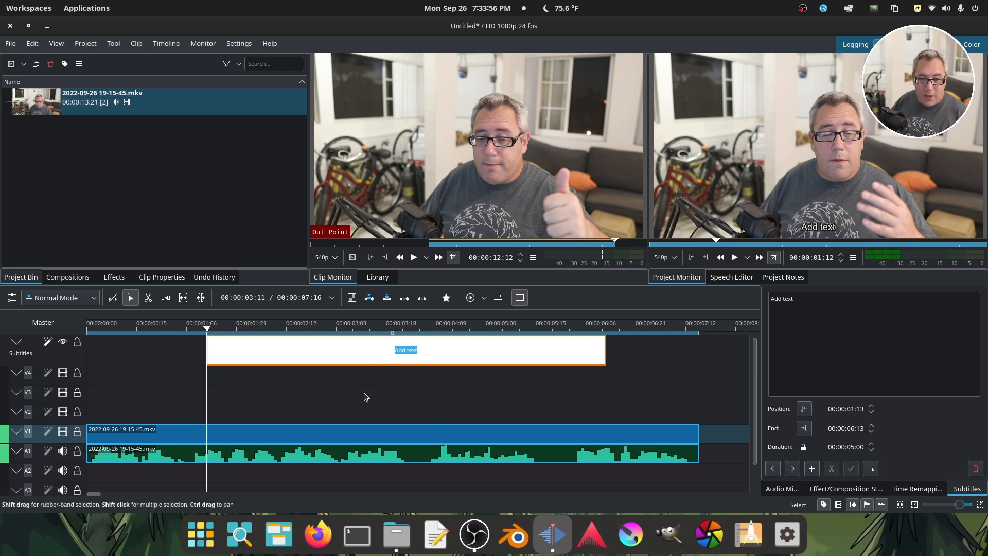
{"action": "type", "text": "New Te"}
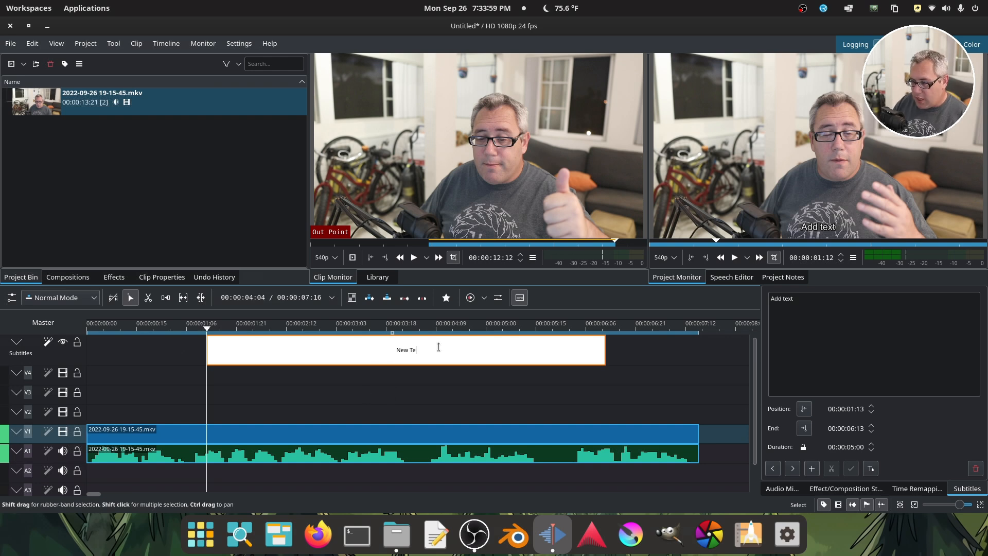
{"action": "type", "text": "xt Here"}
Scrub through the manually added subtitle to preview it, and delete it from the subtitle track.
{"action": "left_click", "coordinate": [334, 329]}
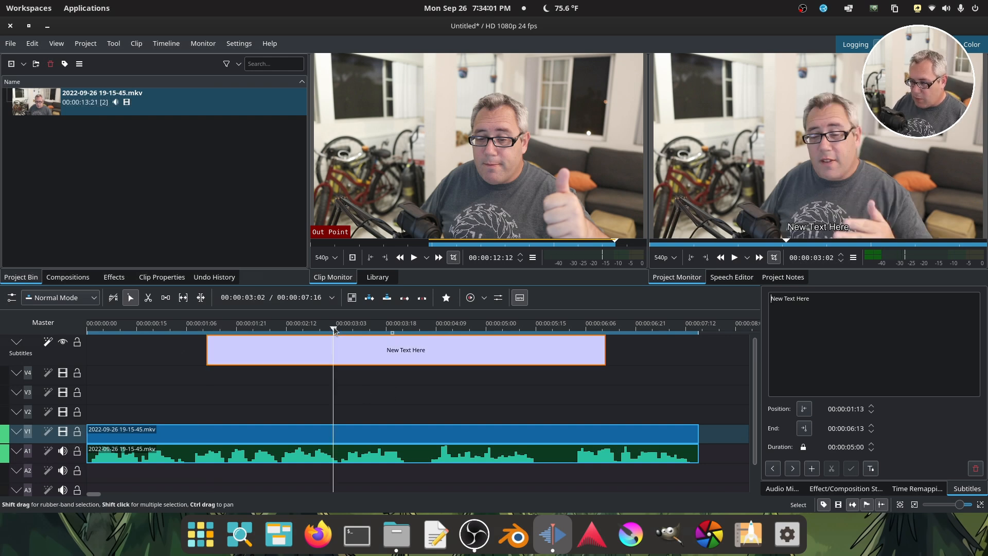
{"action": "left_click_drag", "start_coordinate": [334, 329], "coordinate": [540, 337]}
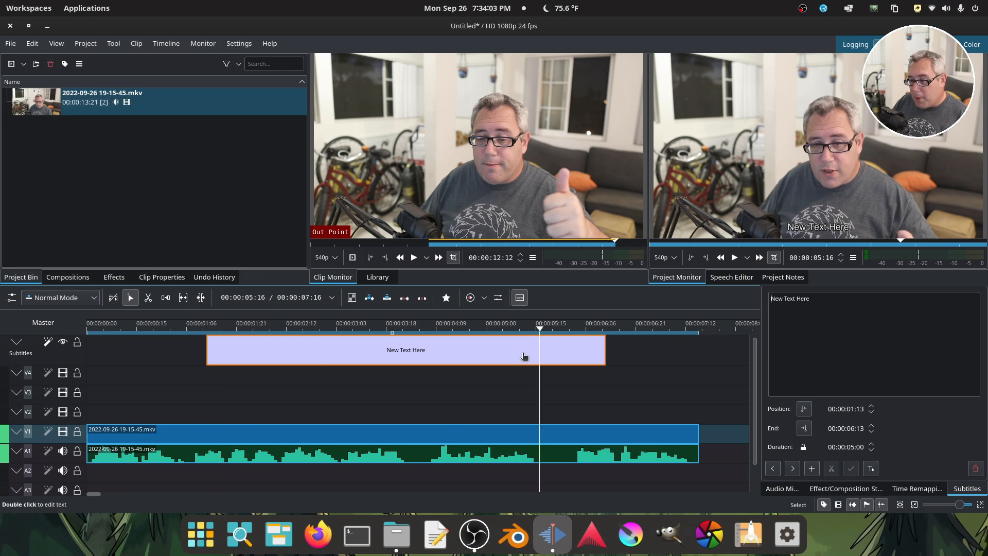
{"action": "key", "text": "Delete"}
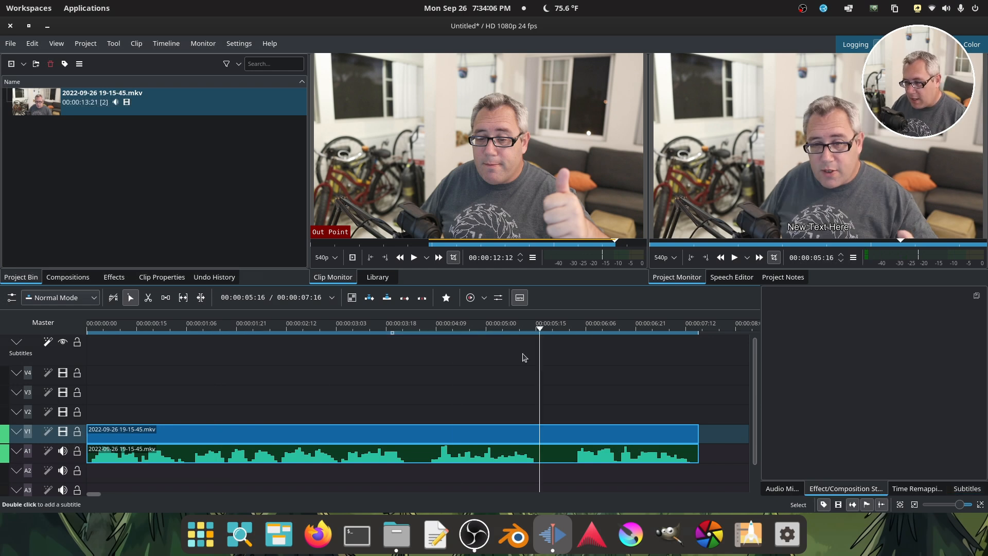
Return the playhead to the start and review the installed VOSK models in the Speech To Text settings.
{"action": "left_click_drag", "start_coordinate": [156, 328], "coordinate": [21, 327]}
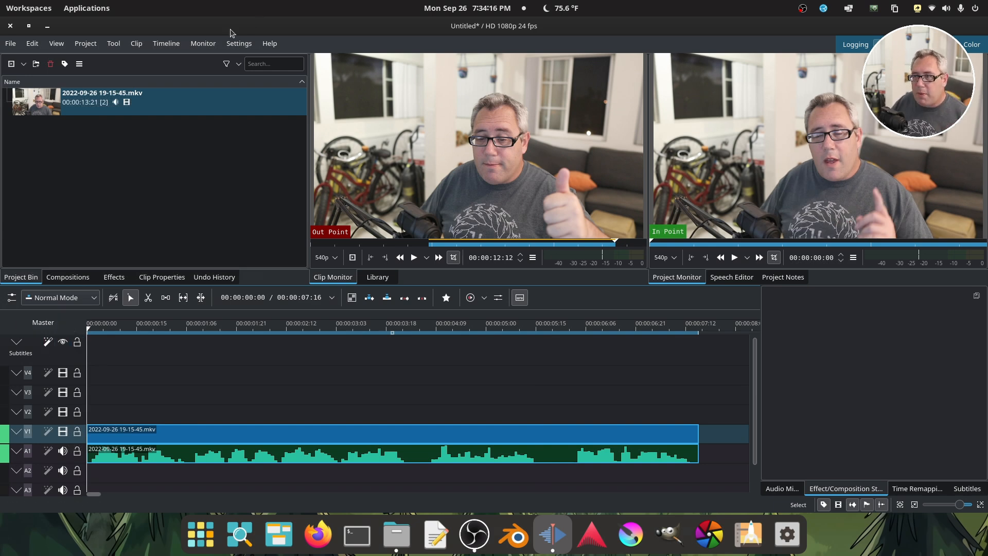
{"action": "left_click", "coordinate": [240, 44]}
{"action": "left_click", "coordinate": [283, 228]}
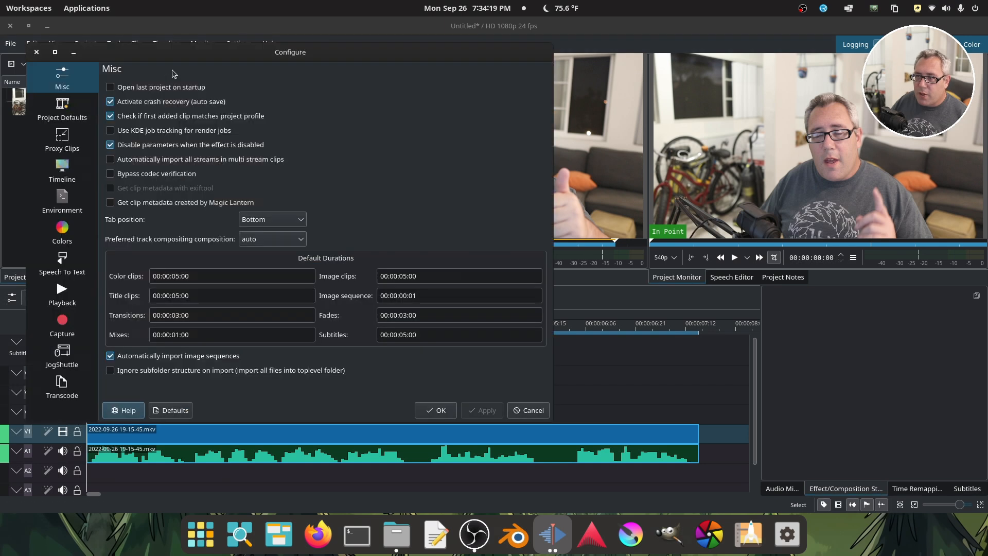
{"action": "left_click_drag", "start_coordinate": [170, 50], "coordinate": [344, 75]}
{"action": "left_click", "coordinate": [235, 287]}
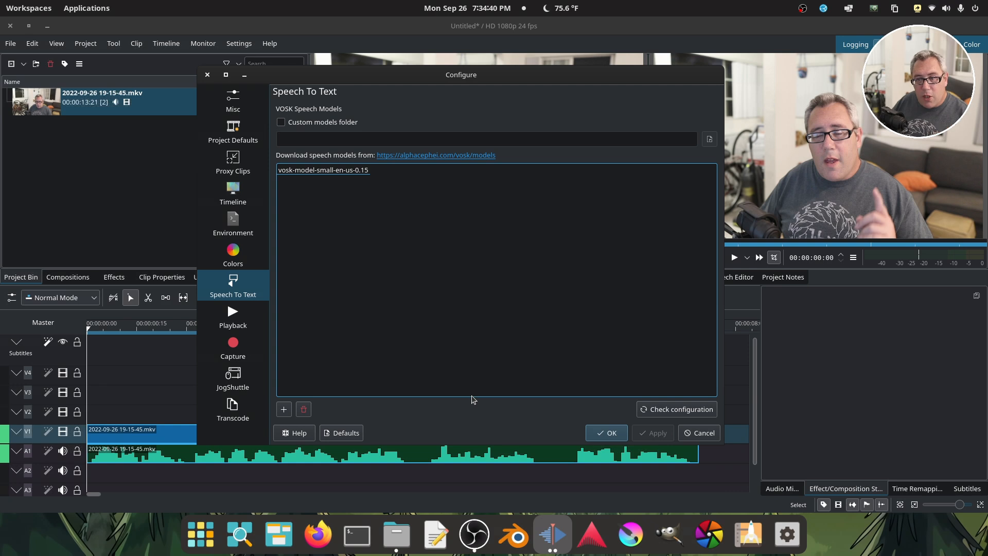
{"action": "key", "text": "Escape"}
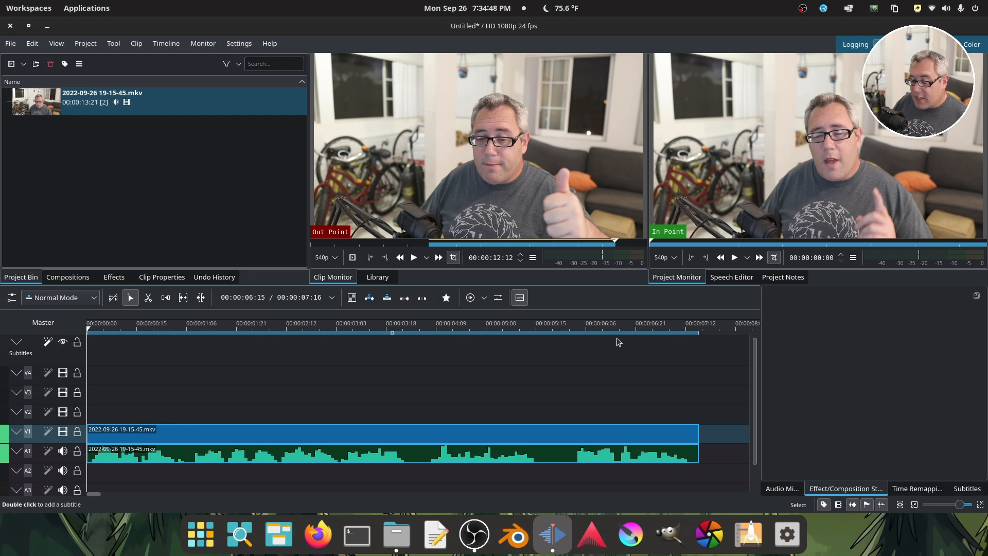
Generate subtitles by speech recognition for the timeline zone on all tracks, using the vosk-model-small-en-us-0.15 language model.
{"action": "left_click", "coordinate": [48, 342]}
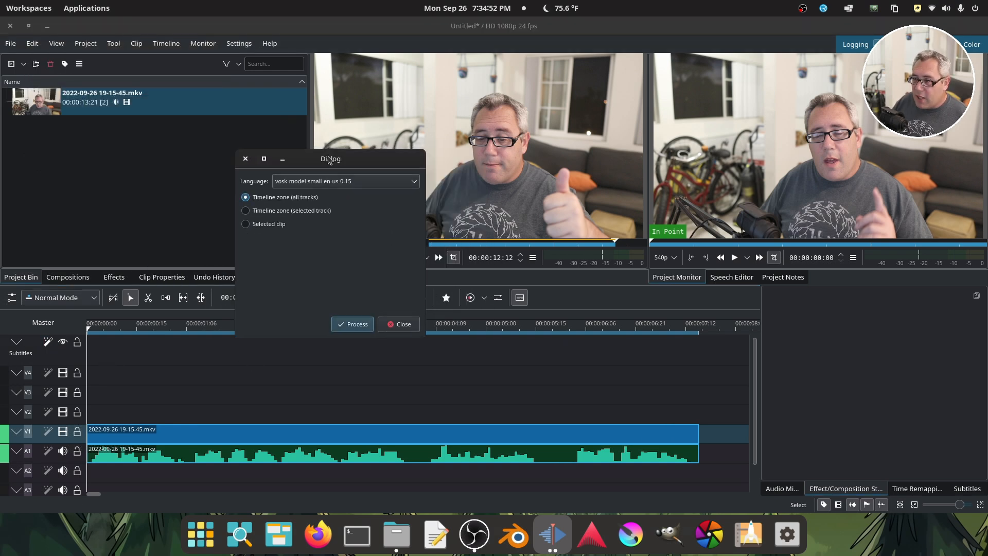
{"action": "left_click", "coordinate": [338, 187]}
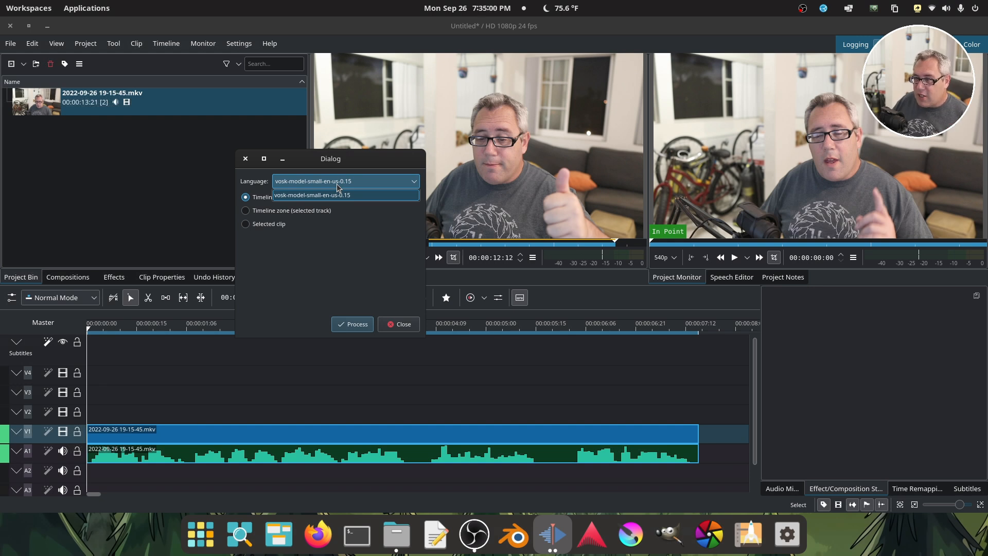
{"action": "left_click", "coordinate": [339, 195]}
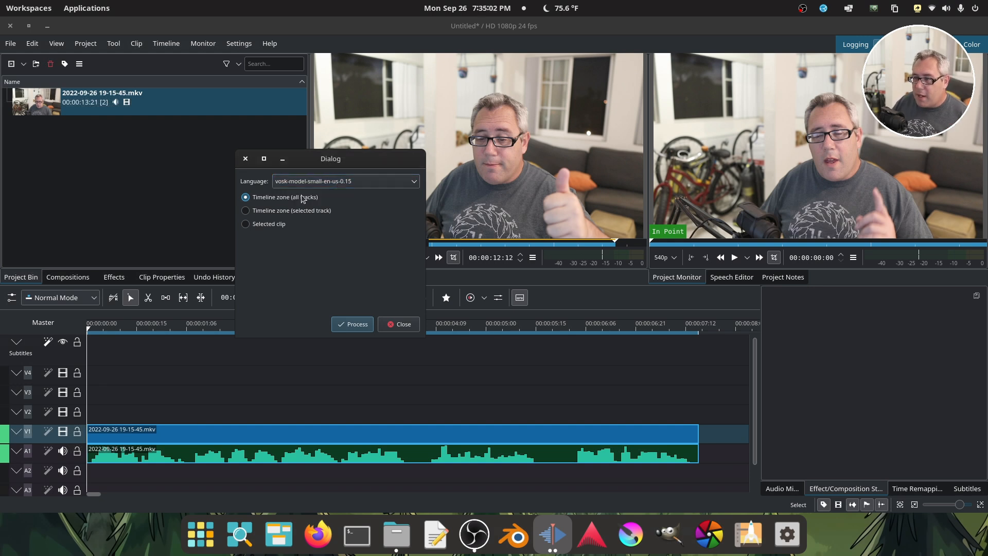
{"action": "left_click", "coordinate": [350, 326]}
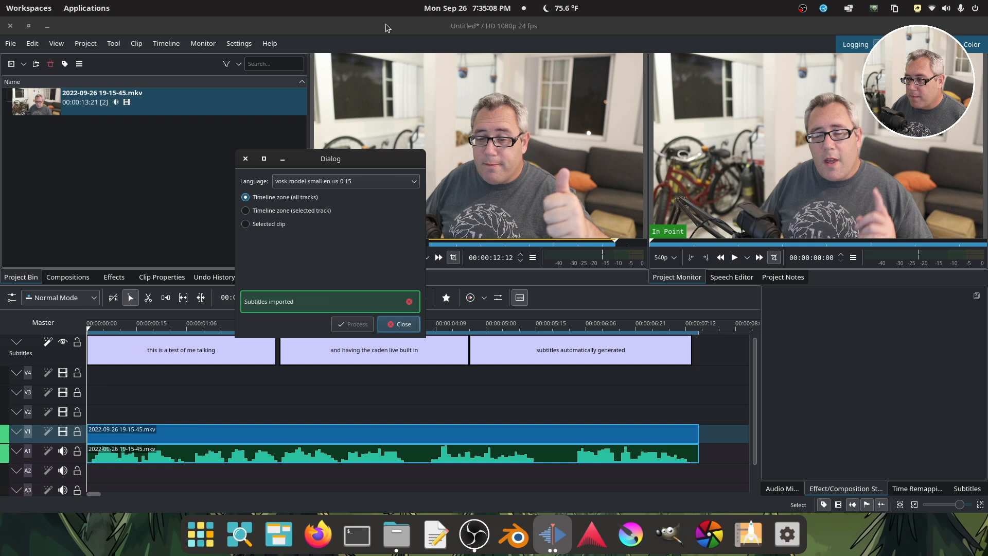
{"action": "left_click", "coordinate": [391, 326]}
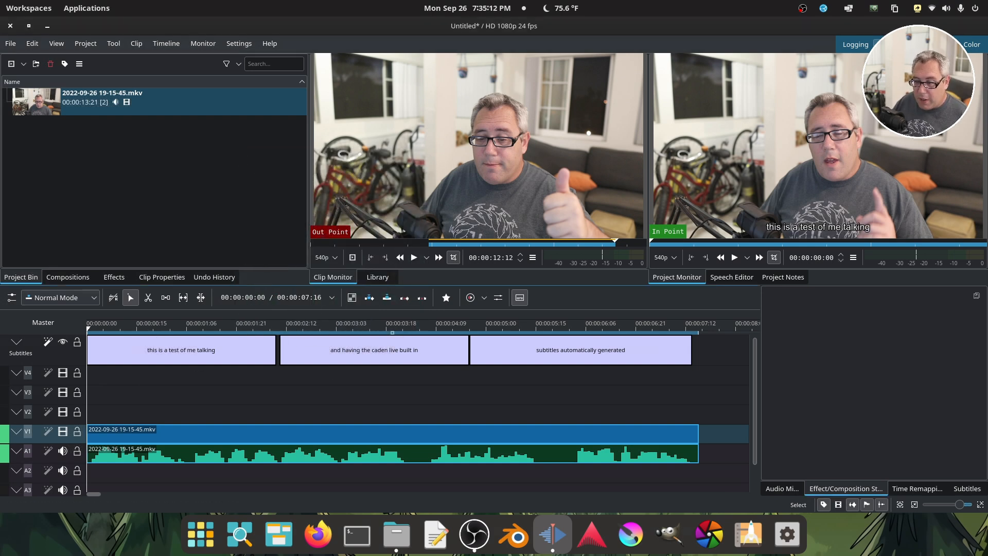
Play the timeline from the start to check the generated subtitles against the speech.
{"action": "left_click", "coordinate": [734, 257]}
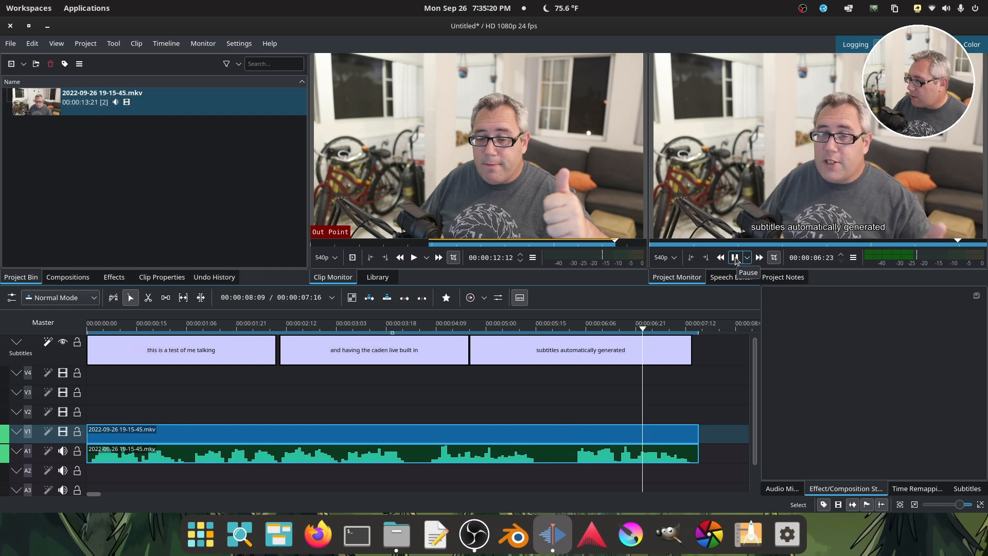
{"action": "left_click", "coordinate": [735, 258]}
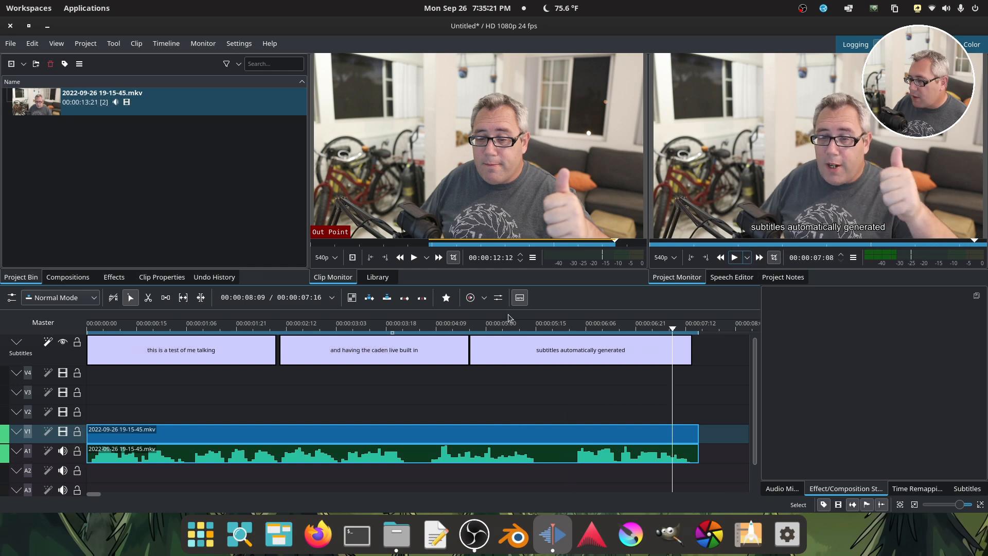
Replace "caden live" with "Kdenlive" in the second subtitle and apply the change.
{"action": "left_click", "coordinate": [307, 345]}
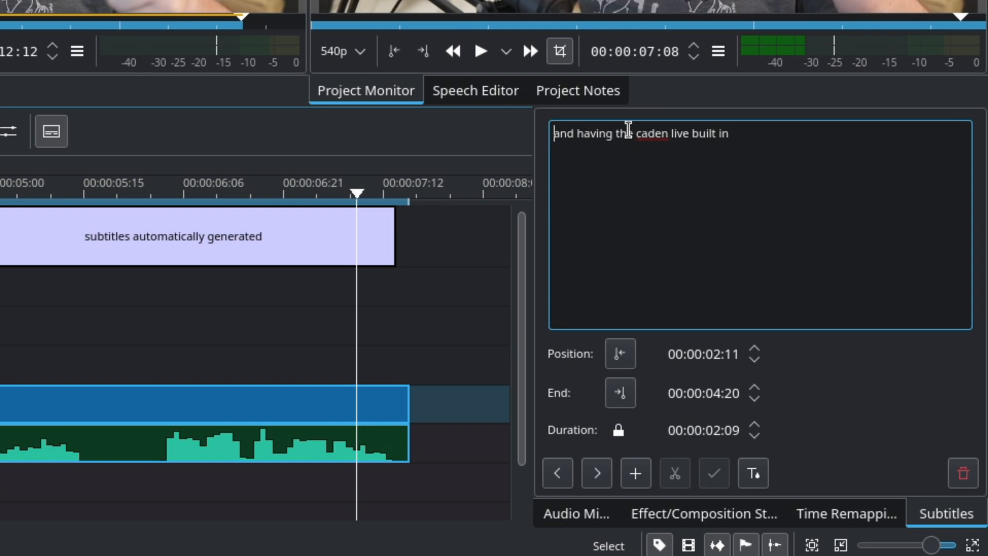
{"action": "left_click_drag", "start_coordinate": [636, 133], "coordinate": [690, 134]}
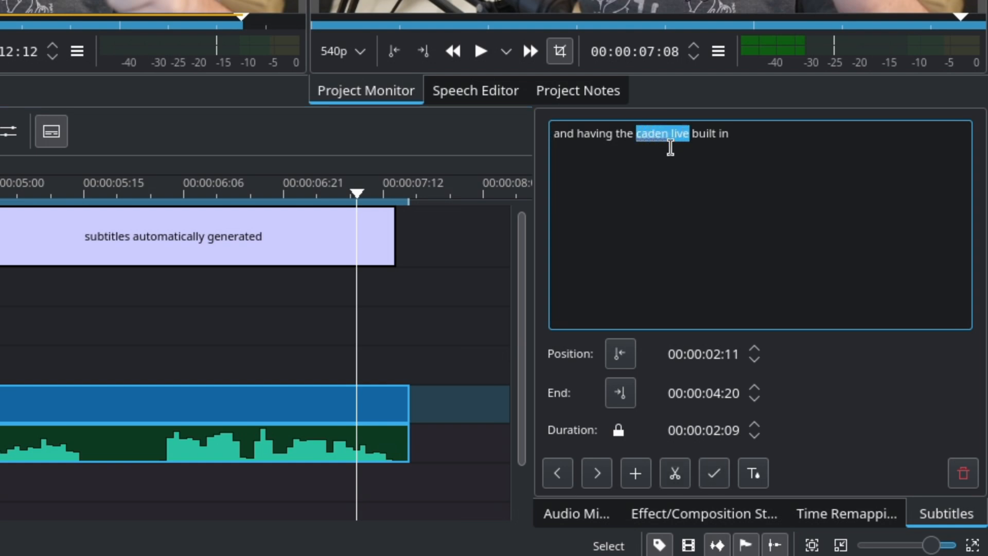
{"action": "type", "text": "Kdenlive"}
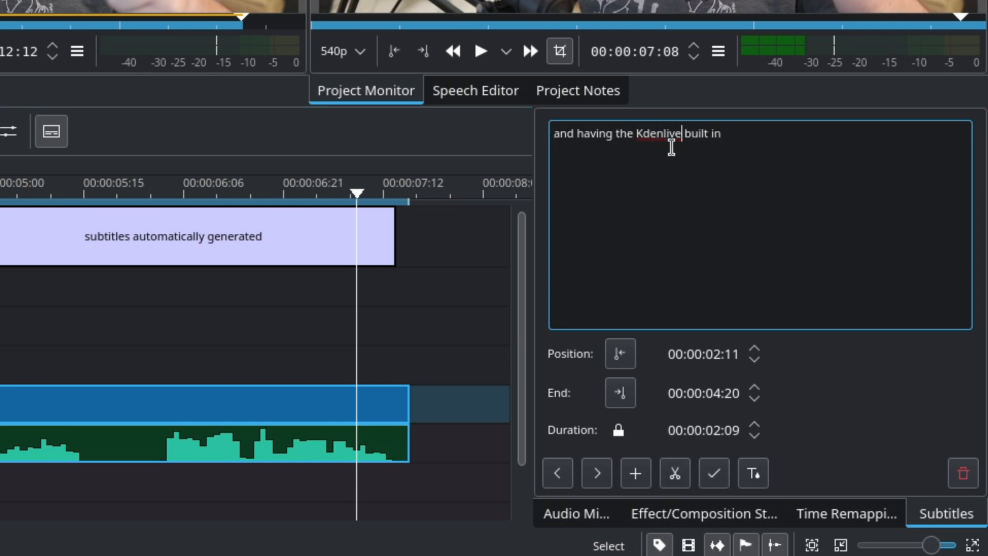
{"action": "left_click", "coordinate": [714, 473]}
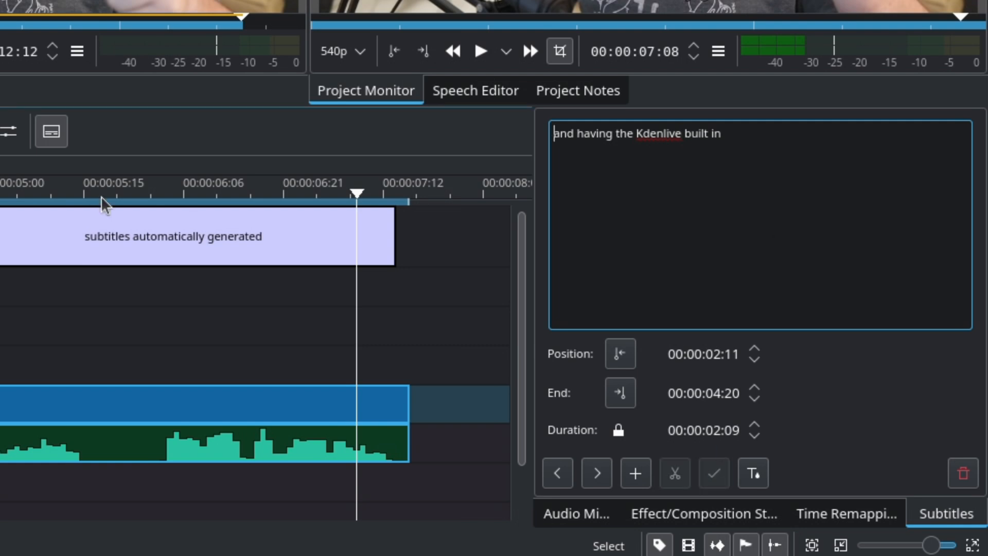
Capitalize the first letter of the first subtitle so it reads "This is a test of me talking".
{"action": "left_click", "coordinate": [0, 237]}
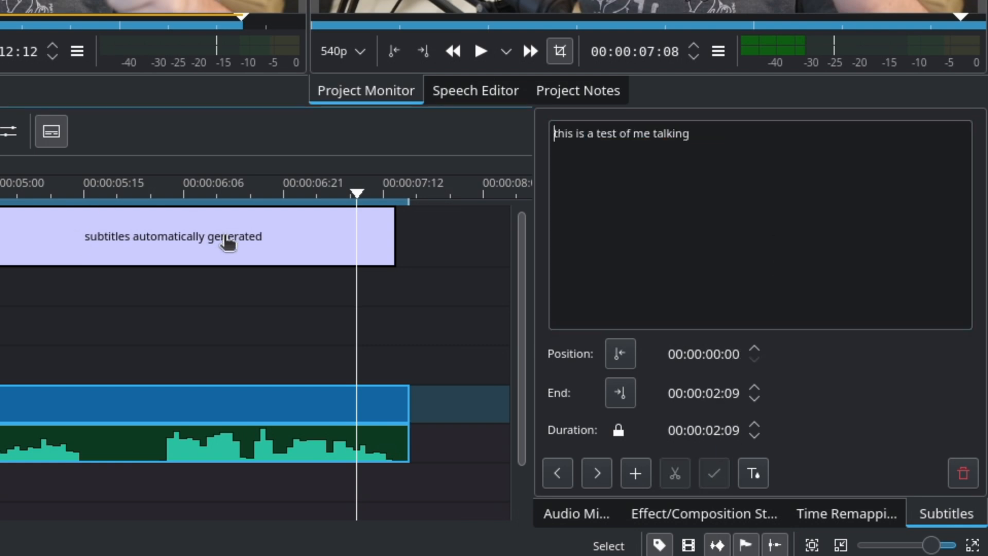
{"action": "left_click", "coordinate": [557, 130]}
{"action": "key", "text": "Delete"}
{"action": "type", "text": "T"}
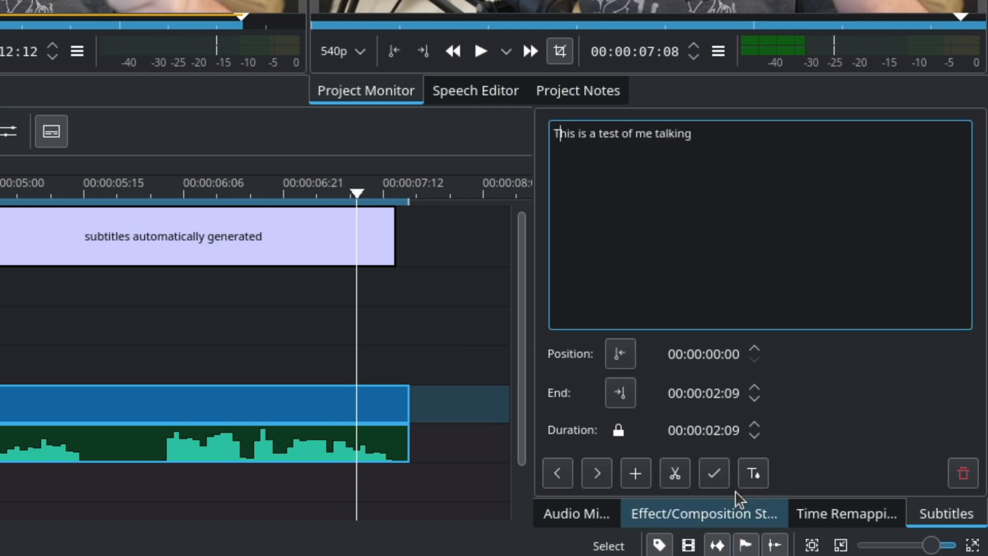
{"action": "left_click", "coordinate": [714, 474]}
Capitalize the first letter of the second subtitle so it reads "And having the Kdenlive built in".
{"action": "left_click", "coordinate": [0, 236]}
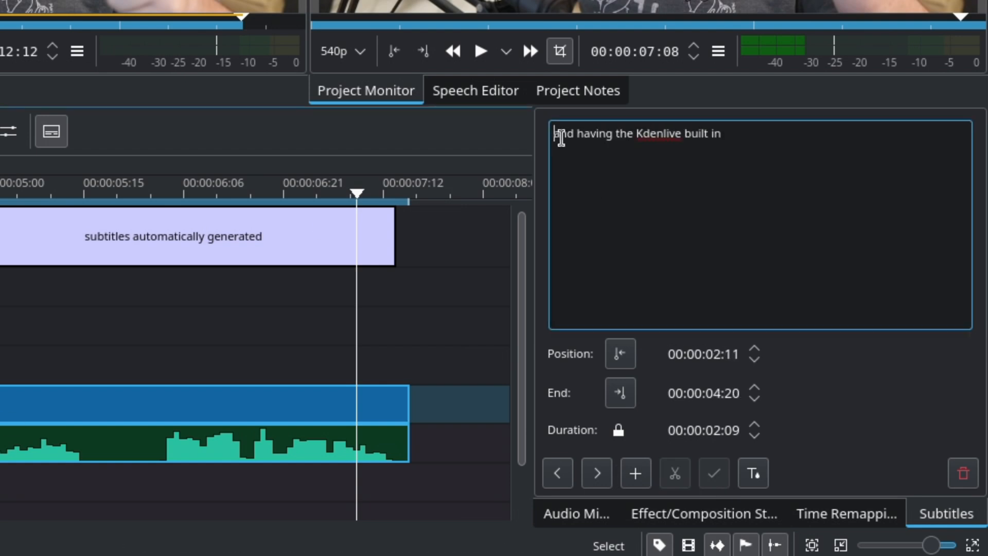
{"action": "left_click_drag", "start_coordinate": [561, 135], "coordinate": [554, 135]}
{"action": "type", "text": "A"}
{"action": "left_click", "coordinate": [714, 471]}
Capitalize the first letter of the third subtitle so it reads "Subtitles automatically generated".
{"action": "left_click", "coordinate": [213, 242]}
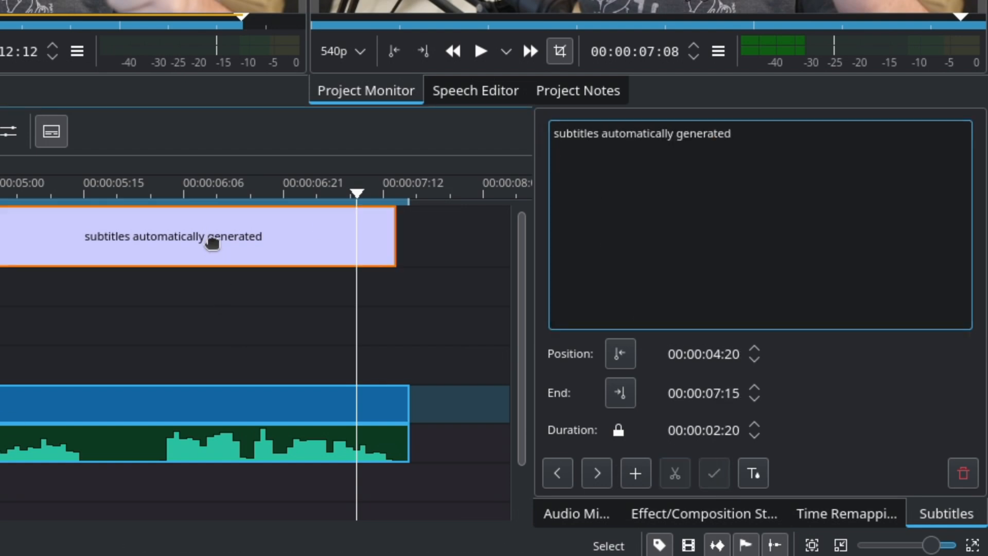
{"action": "left_click_drag", "start_coordinate": [561, 135], "coordinate": [554, 137]}
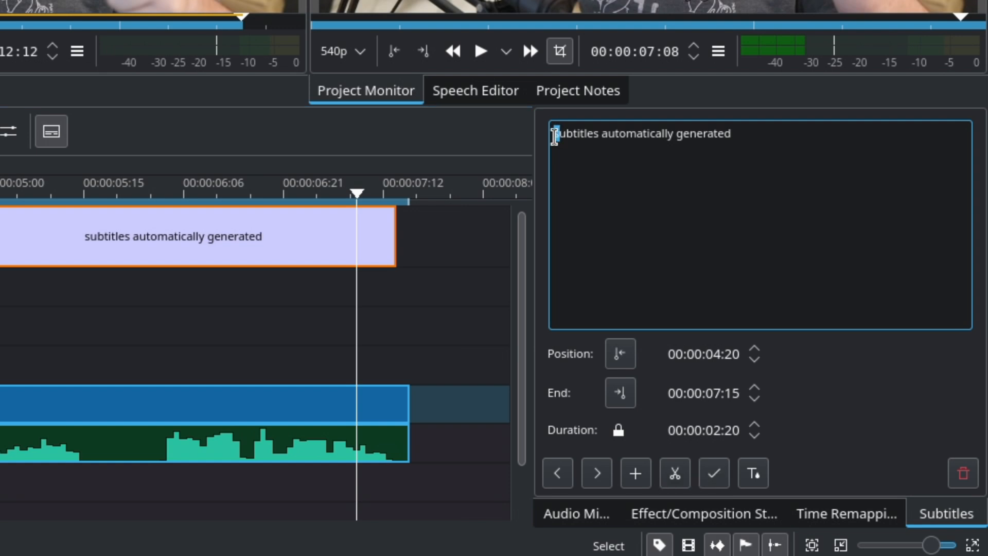
{"action": "type", "text": "S"}
{"action": "left_click", "coordinate": [716, 471]}
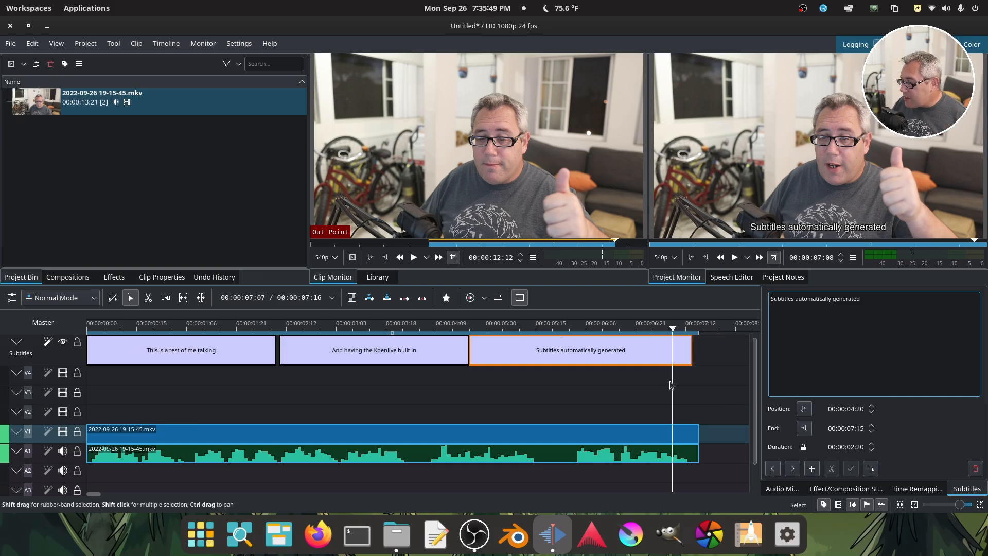
Give the subtitles the custom font Permanent Marker with a custom font size of 30pt.
{"action": "left_click", "coordinate": [871, 468]}
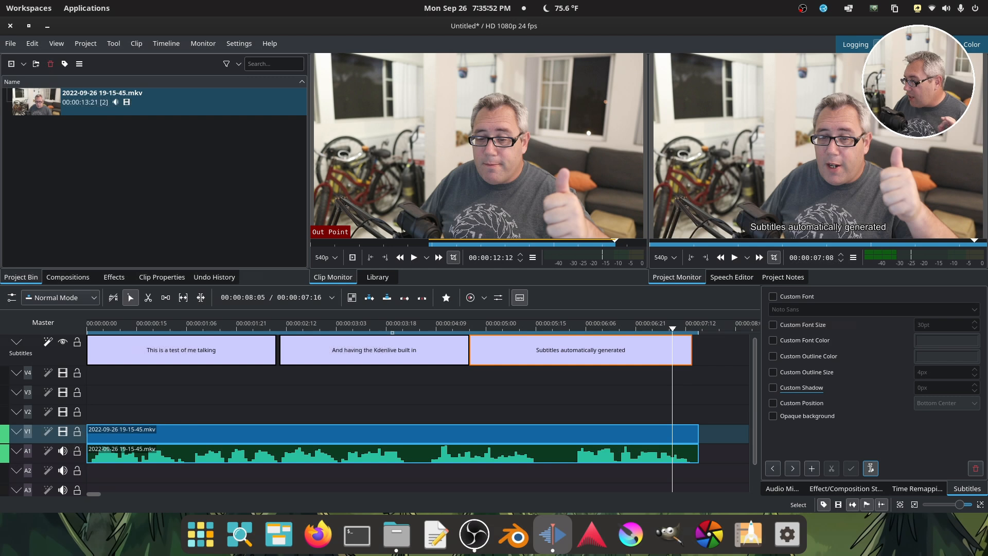
{"action": "left_click", "coordinate": [774, 297]}
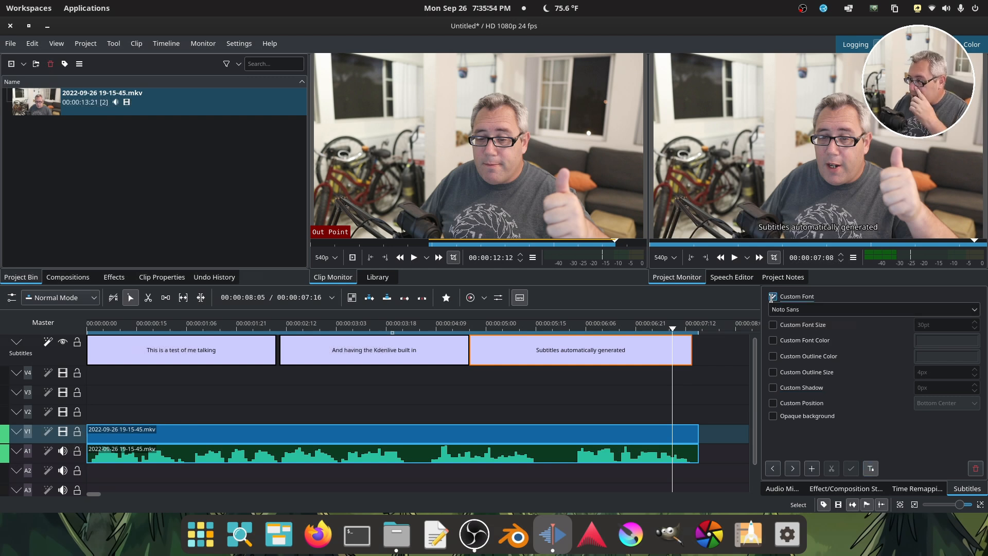
{"action": "left_click", "coordinate": [976, 313]}
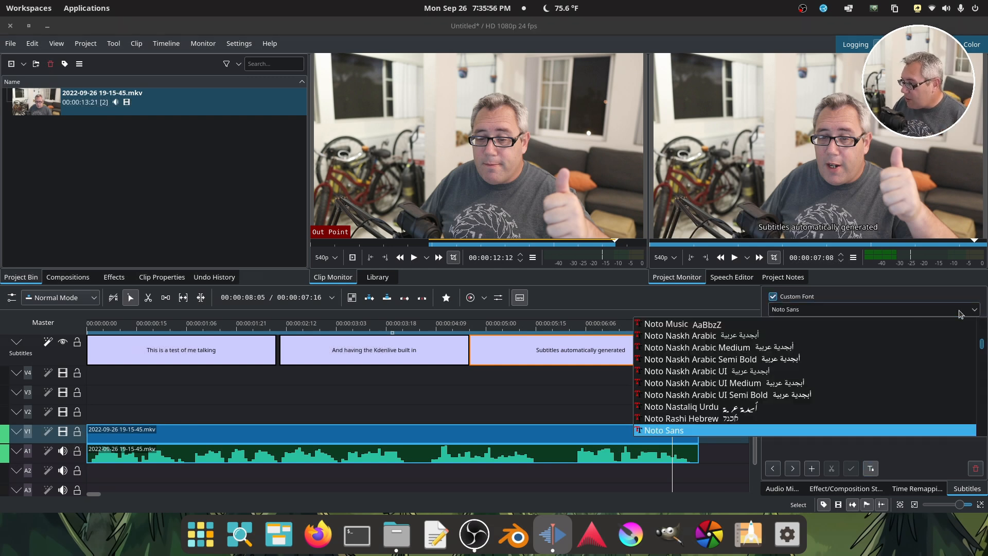
{"action": "left_click", "coordinate": [828, 308]}
{"action": "triple_click", "coordinate": [818, 309]}
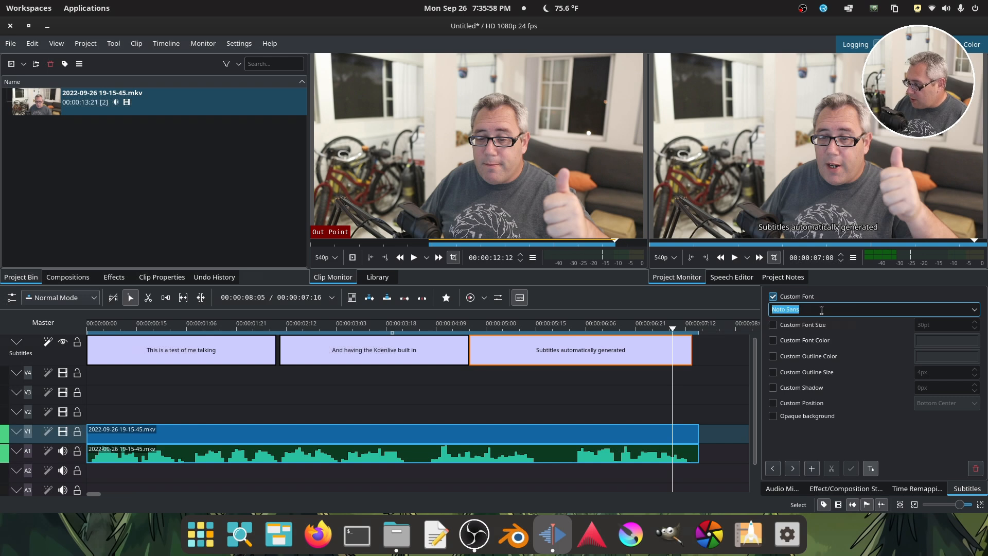
{"action": "type", "text": "Permanent Marker"}
{"action": "key", "text": "Return"}
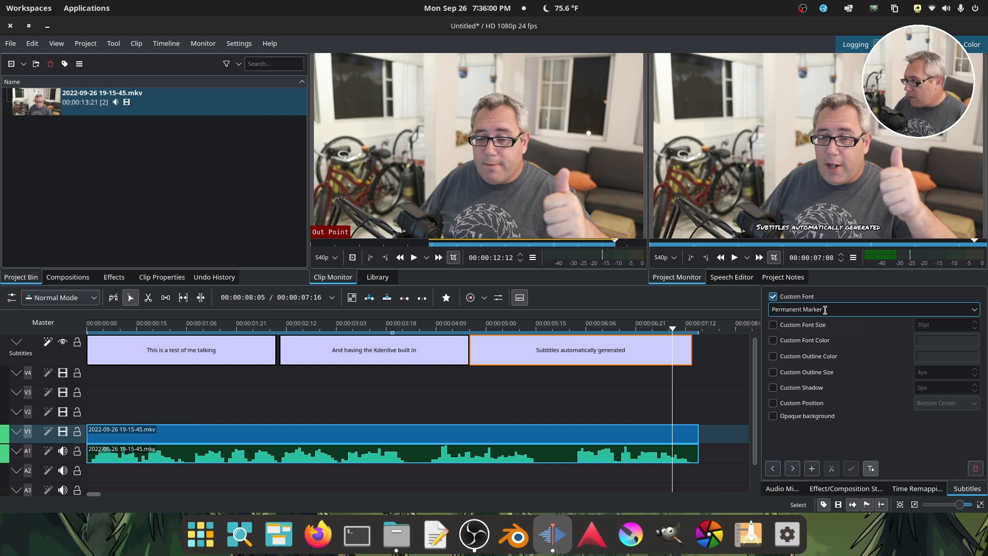
{"action": "left_click", "coordinate": [774, 325]}
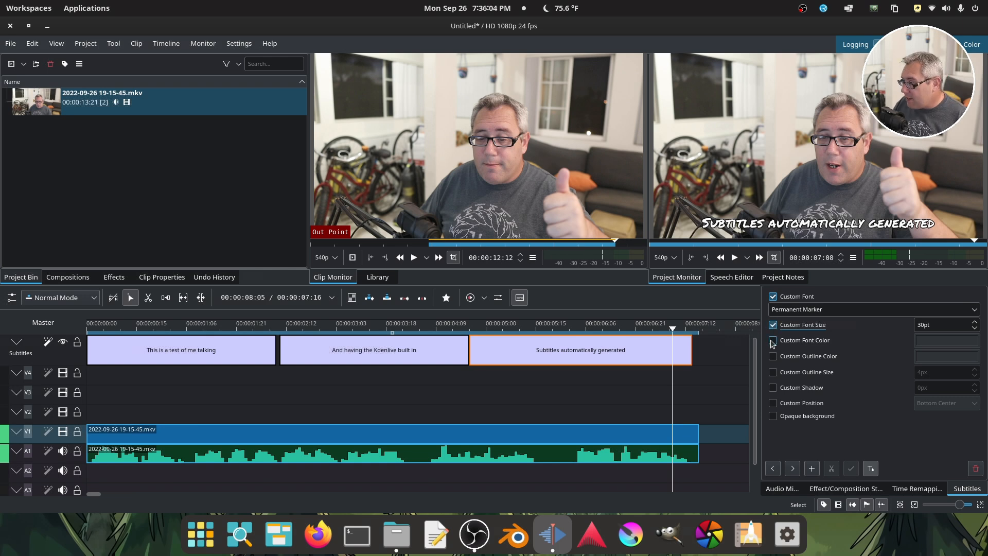
Try the custom font color, outline color, 4px outline size and shadow options on the subtitles, switching each off again.
{"action": "left_click", "coordinate": [773, 341]}
{"action": "left_click", "coordinate": [773, 341]}
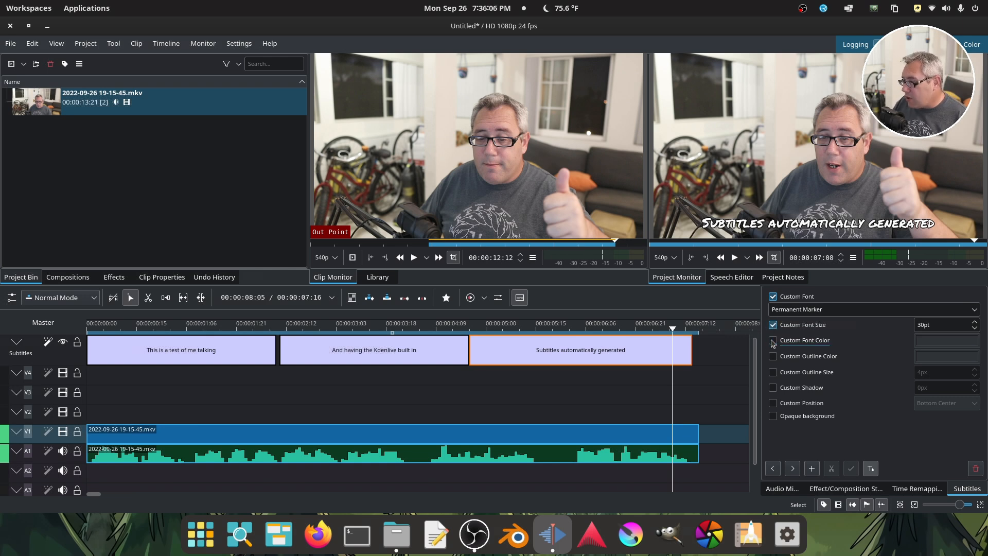
{"action": "left_click", "coordinate": [773, 357]}
{"action": "left_click", "coordinate": [774, 357]}
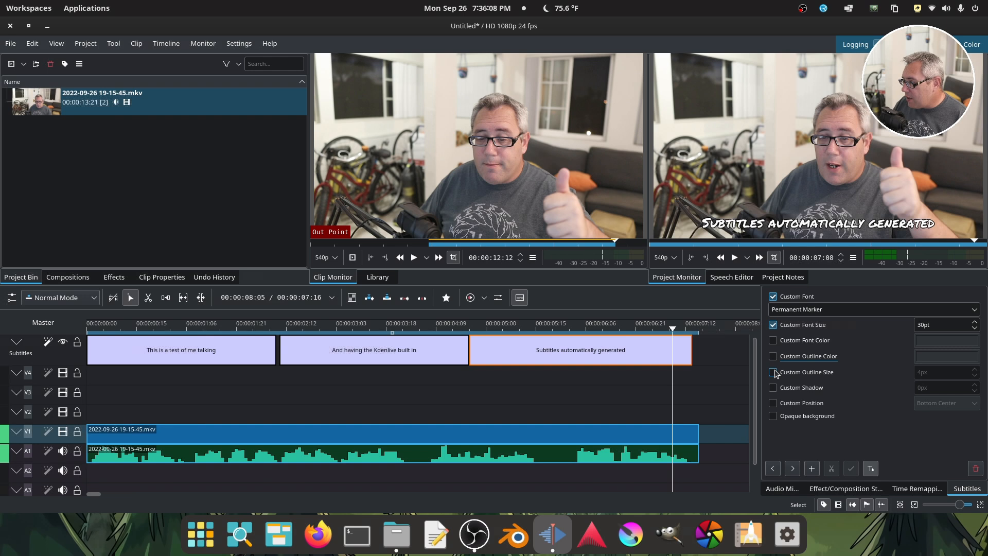
{"action": "left_click", "coordinate": [774, 373]}
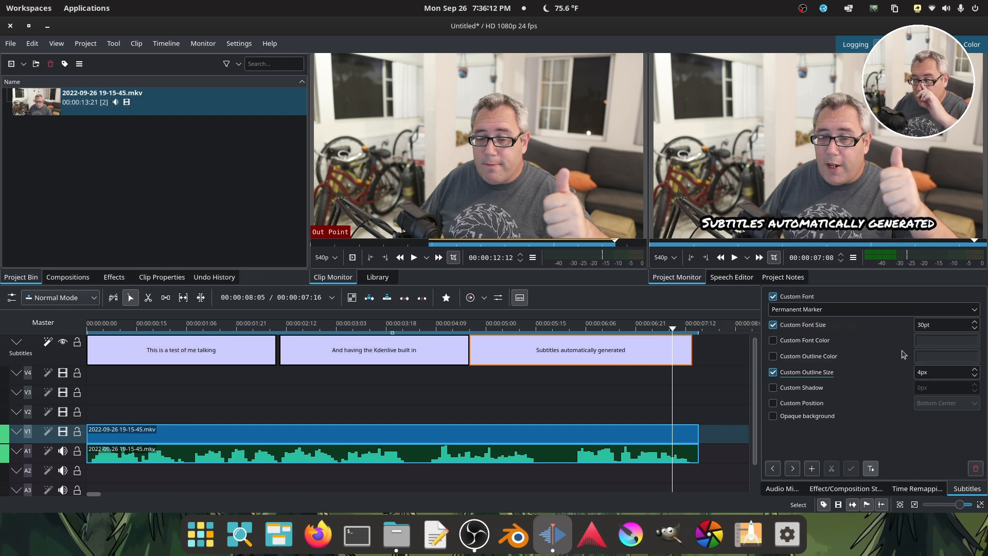
{"action": "left_click", "coordinate": [774, 372]}
{"action": "left_click", "coordinate": [774, 387]}
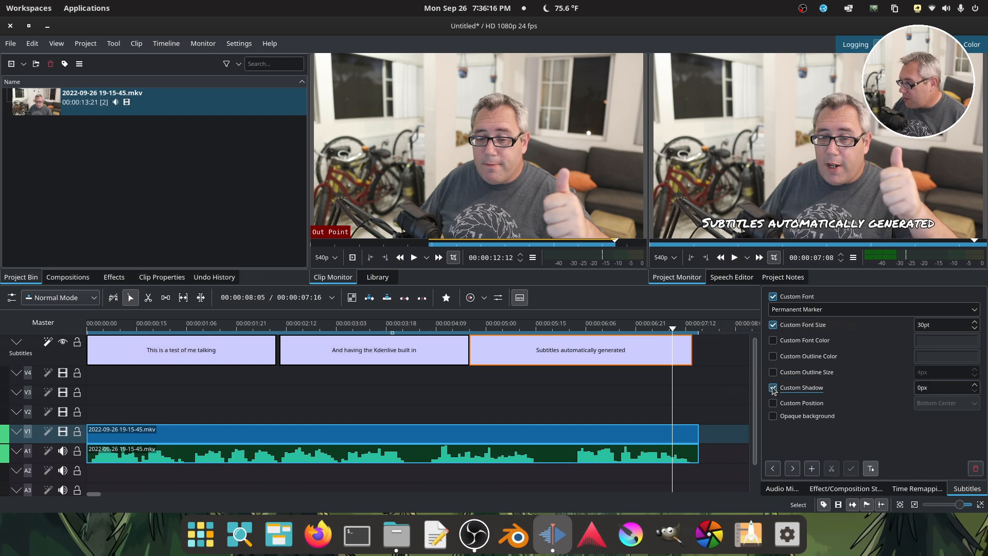
{"action": "left_click", "coordinate": [773, 388]}
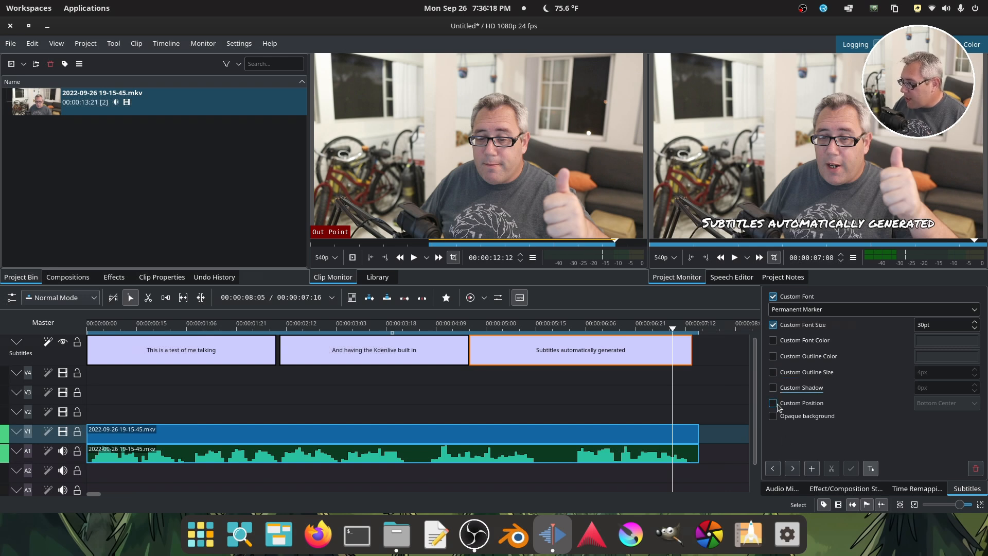
Try the custom subtitle positions Top Right and Center, switching the custom position off again.
{"action": "left_click", "coordinate": [775, 405]}
{"action": "scroll", "coordinate": [950, 406], "scroll_direction": "down", "scroll_amount": 8}
{"action": "left_click", "coordinate": [948, 404]}
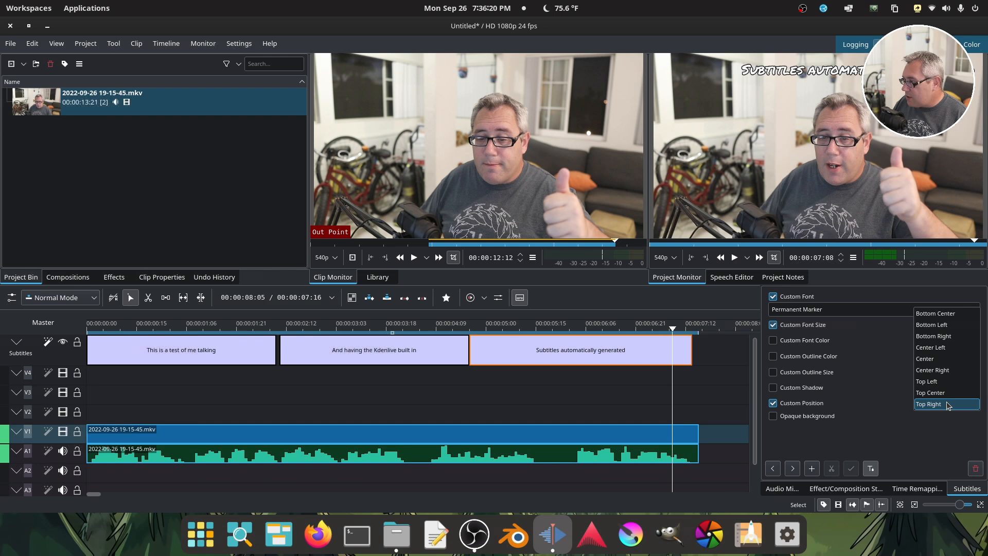
{"action": "left_click", "coordinate": [950, 360]}
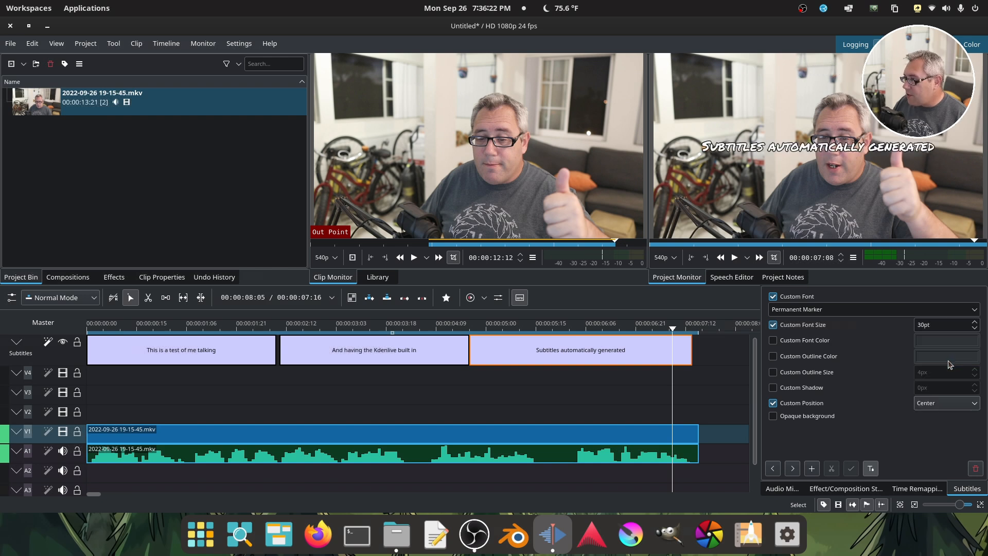
{"action": "left_click", "coordinate": [943, 405]}
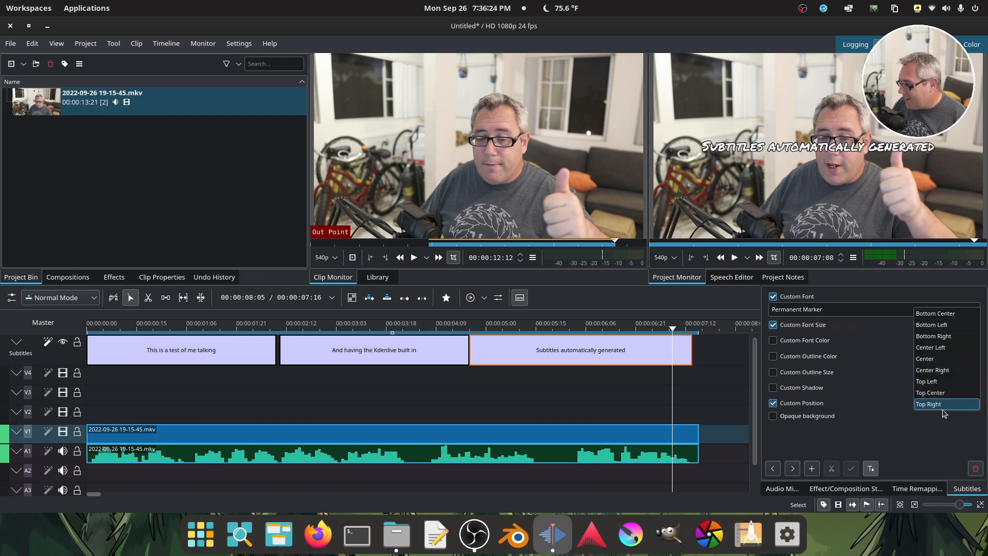
{"action": "left_click", "coordinate": [838, 421]}
{"action": "left_click", "coordinate": [817, 407]}
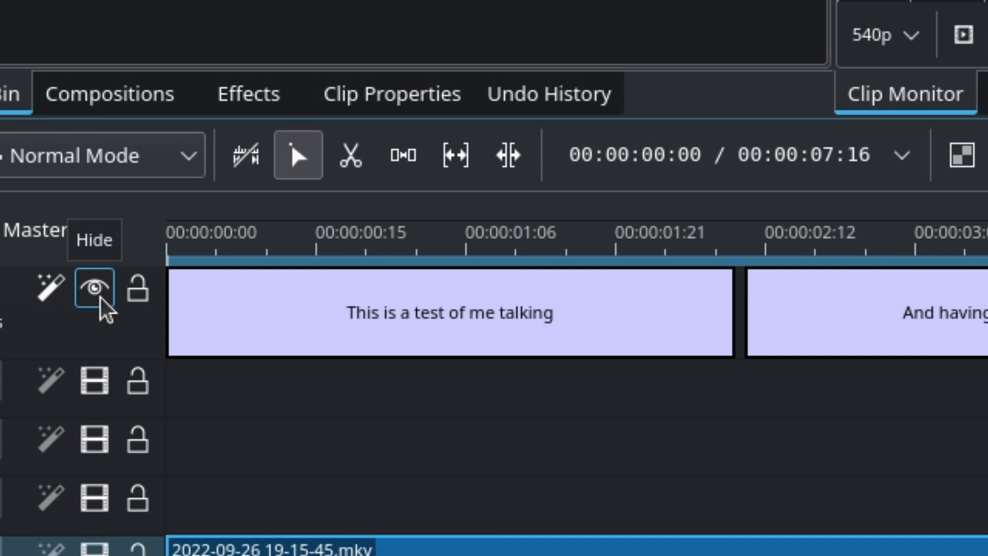
Hide the subtitle track and export the subtitles as subs.srt to the Desktop.
{"action": "left_click", "coordinate": [64, 343]}
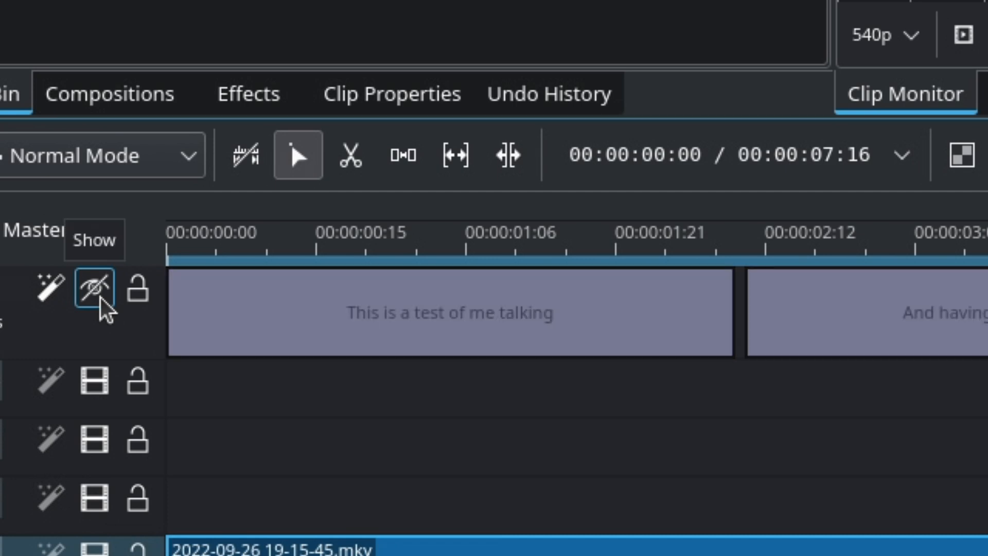
{"action": "left_click", "coordinate": [86, 44]}
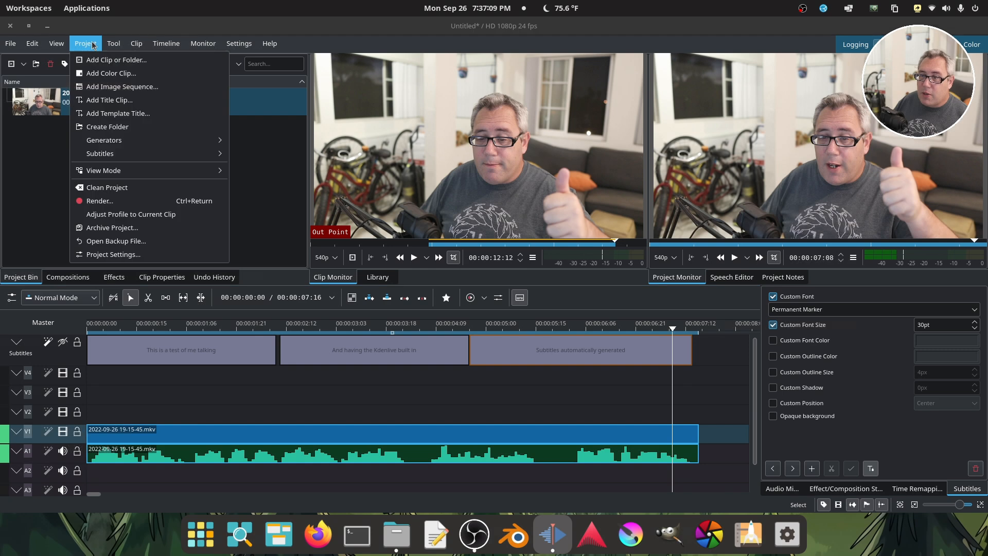
{"action": "mouse_move", "coordinate": [144, 160]}
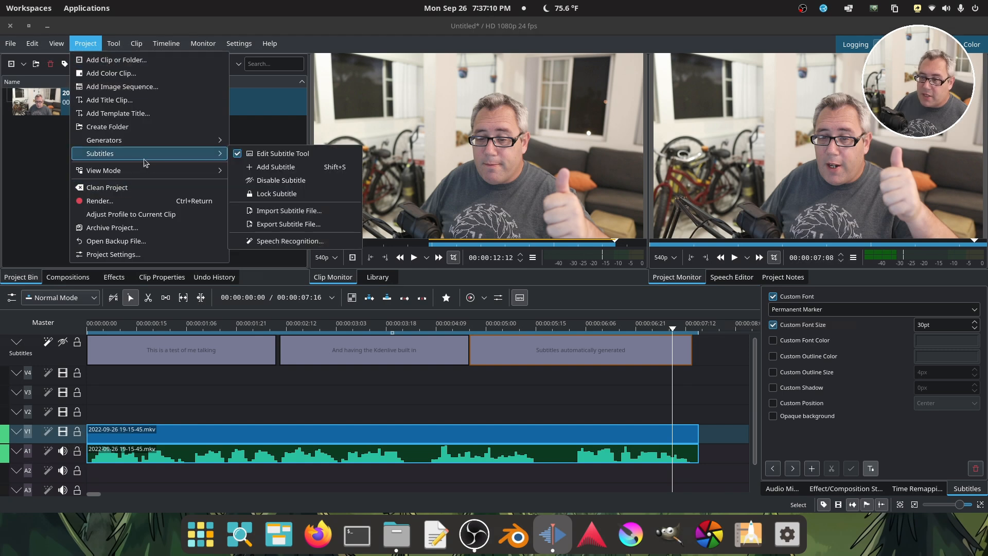
{"action": "left_click", "coordinate": [297, 225]}
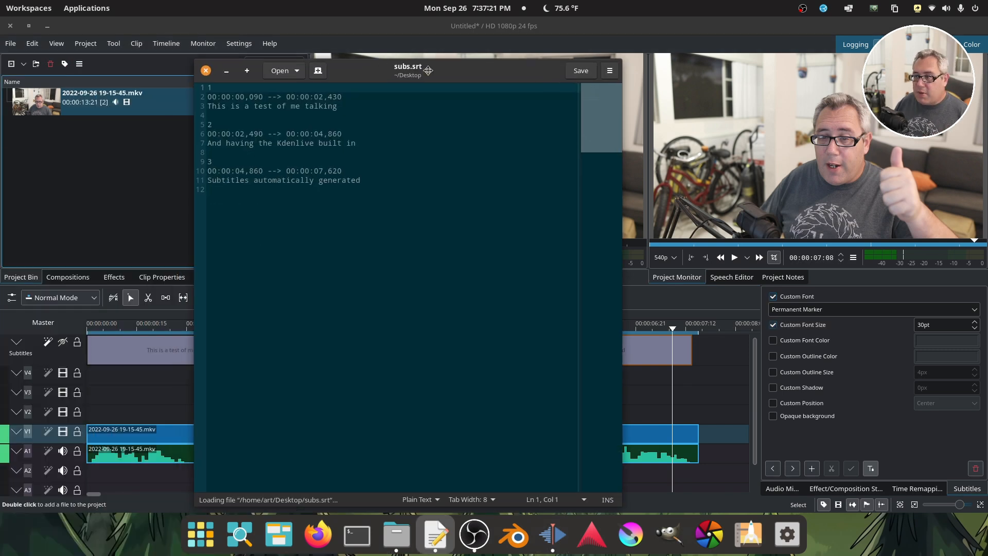
Examine the timecodes and text of the exported subs.srt in the text editor and close the file.
{"action": "left_click_drag", "start_coordinate": [436, 77], "coordinate": [469, 83]}
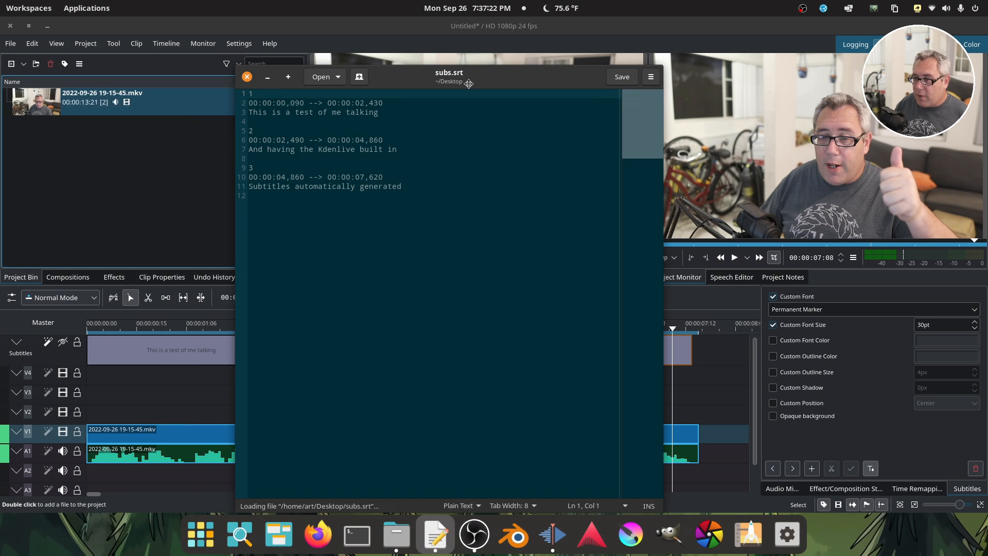
{"action": "left_click_drag", "start_coordinate": [404, 66], "coordinate": [511, 112]}
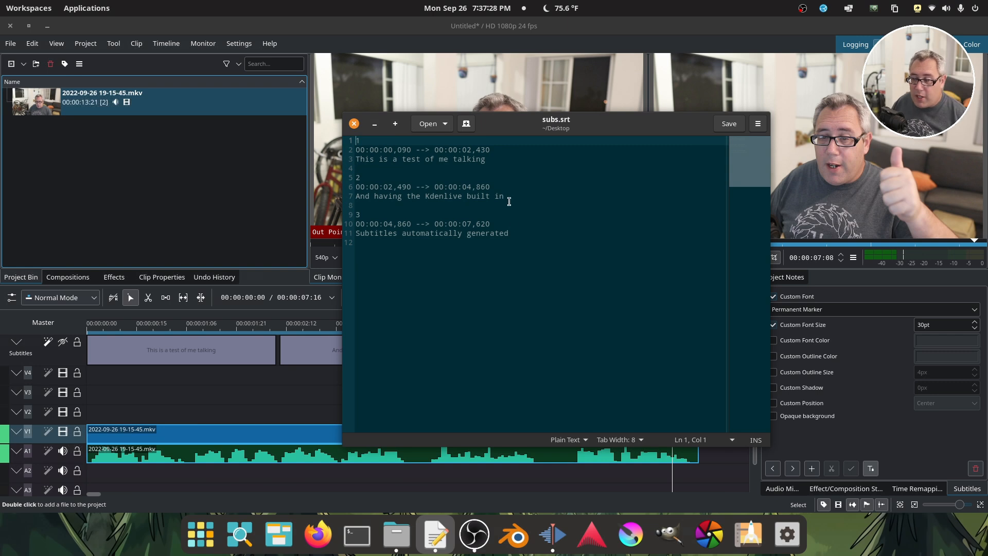
{"action": "left_click", "coordinate": [518, 233]}
{"action": "left_click", "coordinate": [502, 252]}
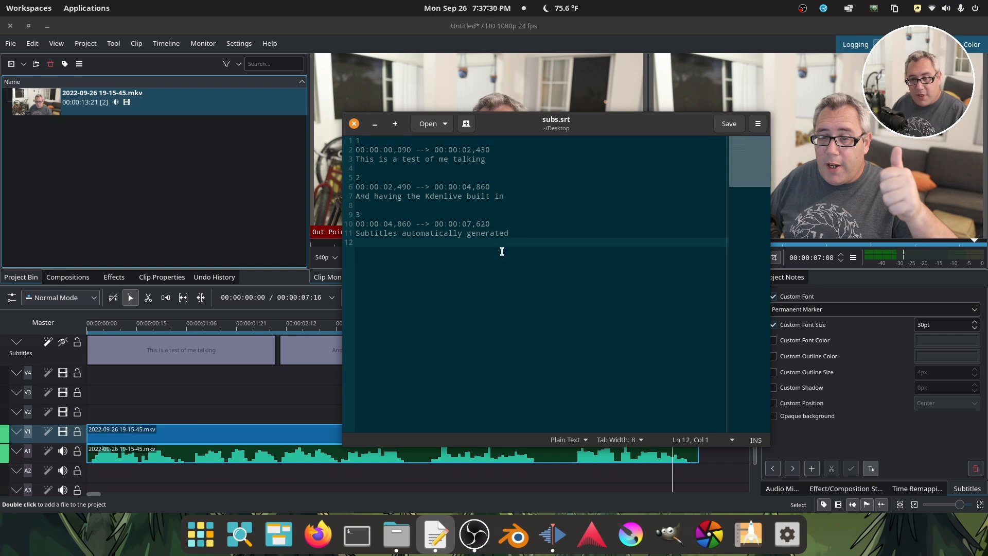
{"action": "left_click", "coordinate": [355, 124]}
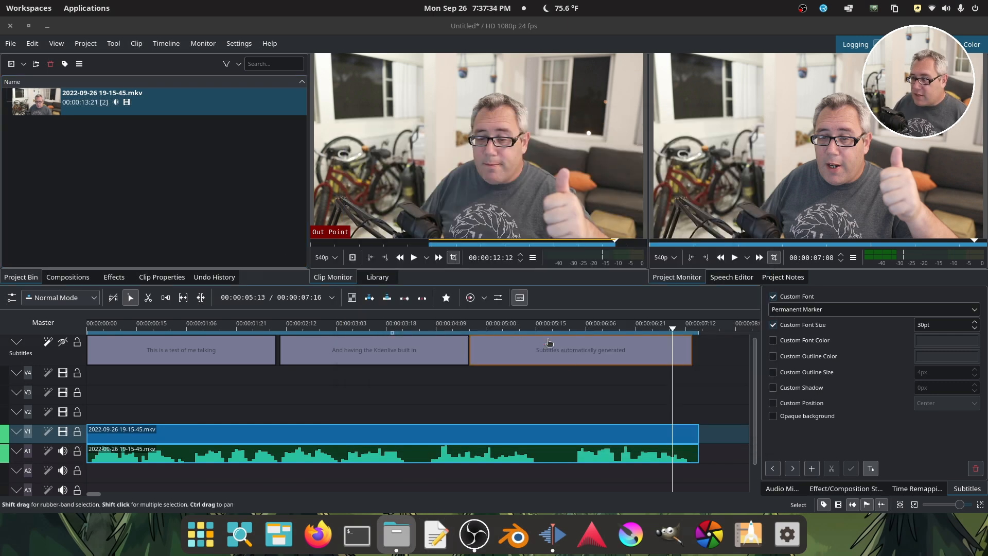